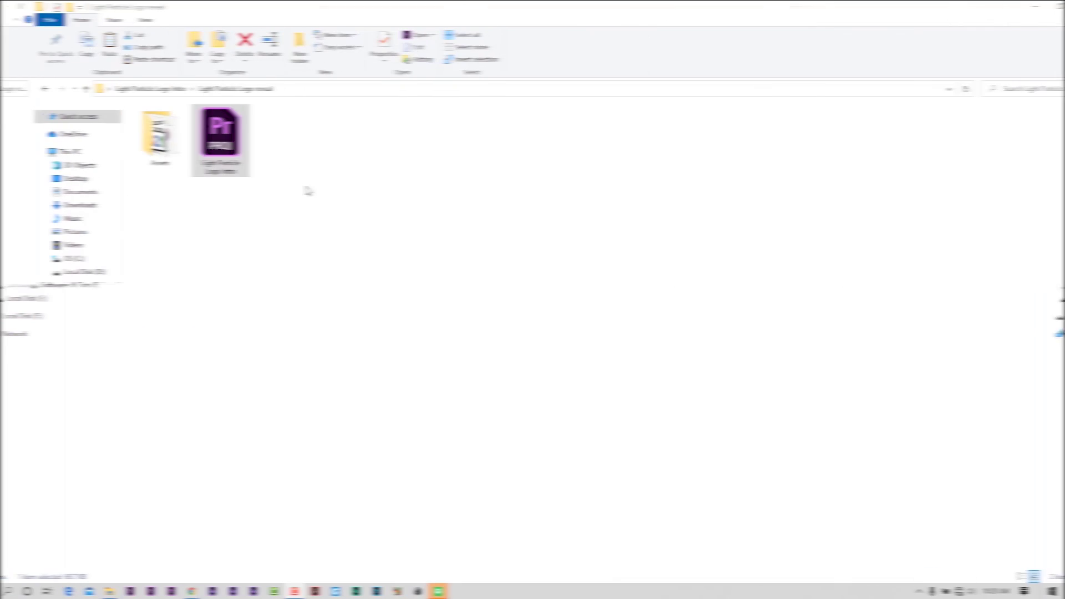
Select the Assets folder inside the Light Particle Logo reveal folder
click(133, 143)
Open the Light Particle Logo Intro project file in Adobe Premiere Pro CC 2018
click(190, 145)
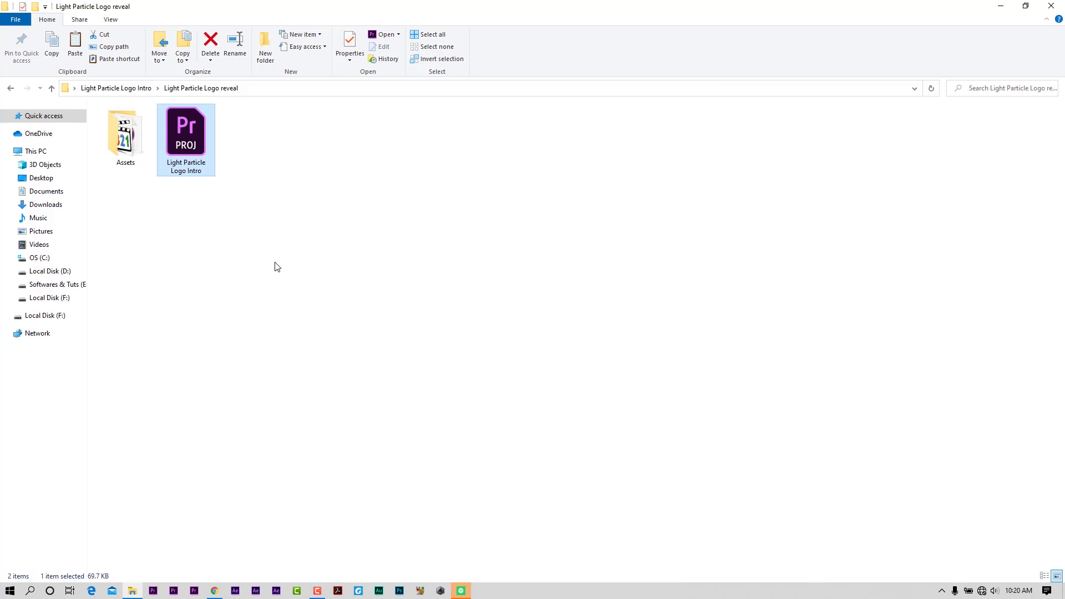
right_click(184, 151)
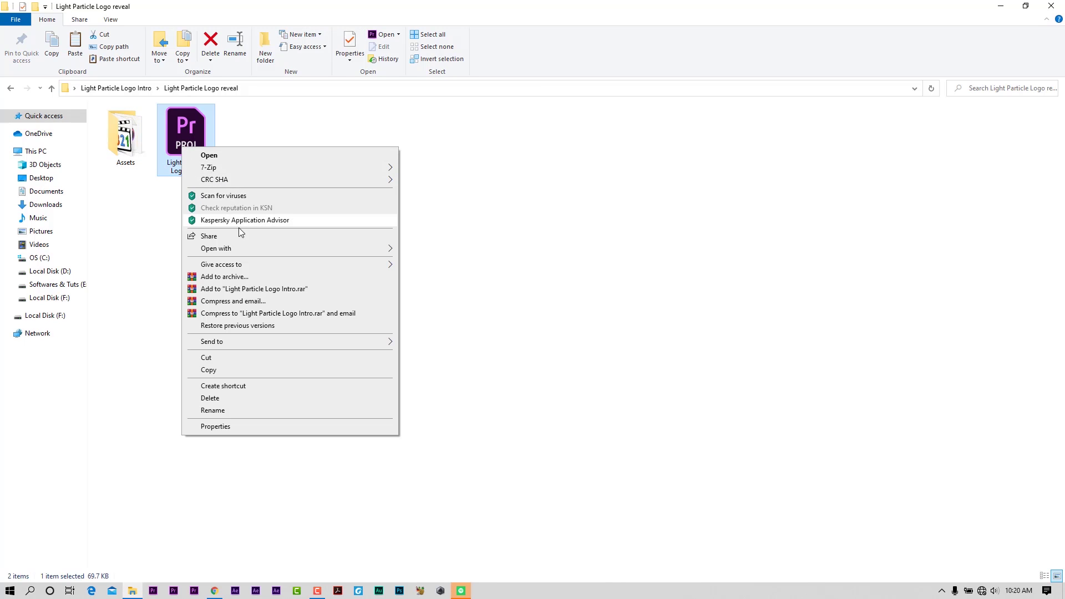
mouse_move(240, 249)
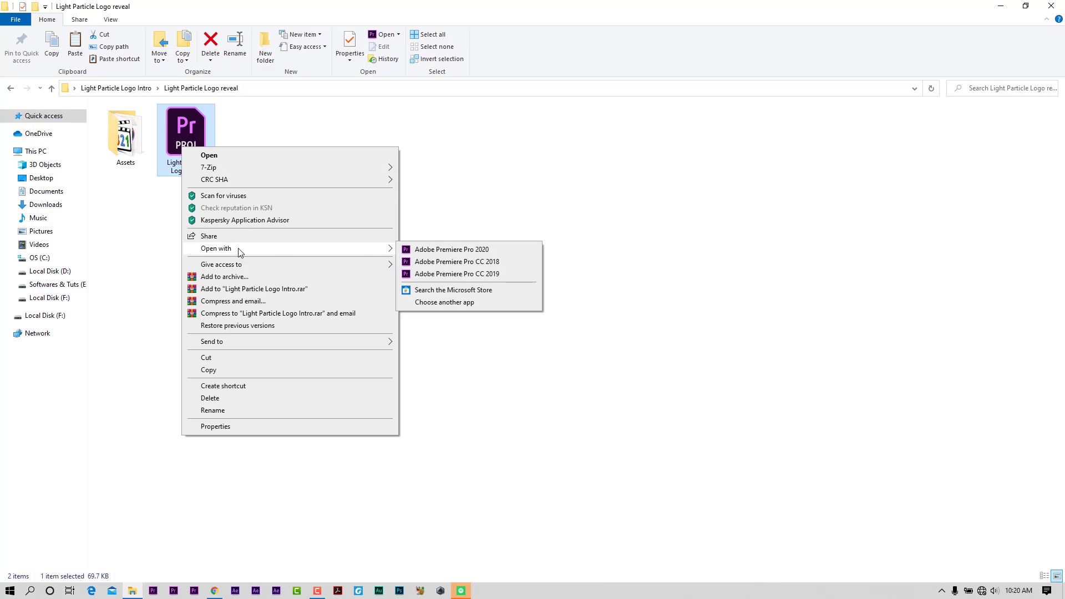
click(472, 263)
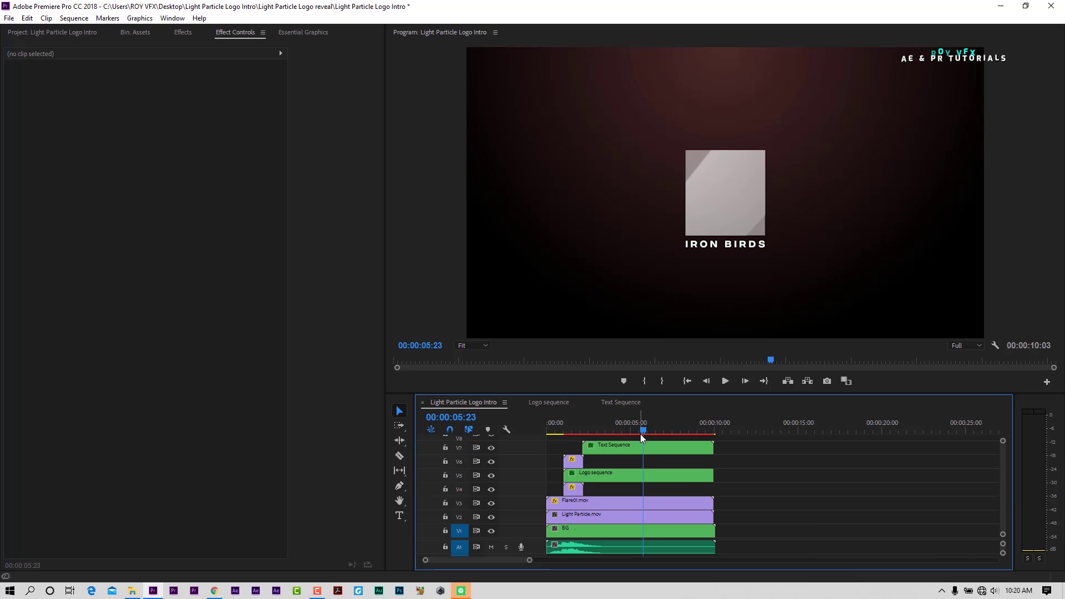
drag(642, 431, 593, 431)
Inspect the Logo sequence nest and scrub the intro back to the light flare
click(605, 474)
double_click(605, 474)
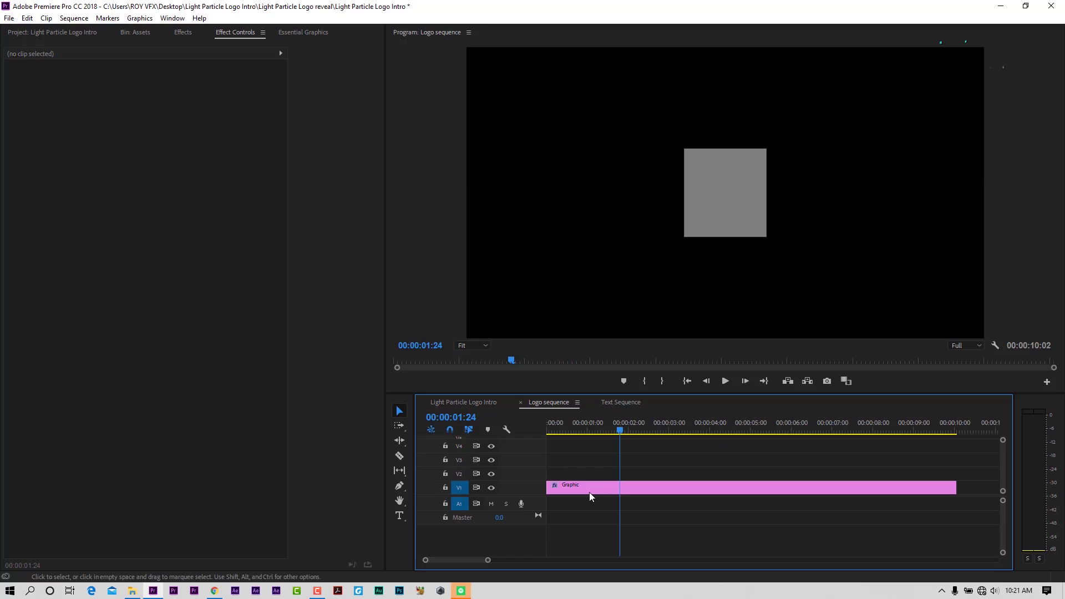
click(589, 492)
click(464, 403)
drag(631, 414, 567, 441)
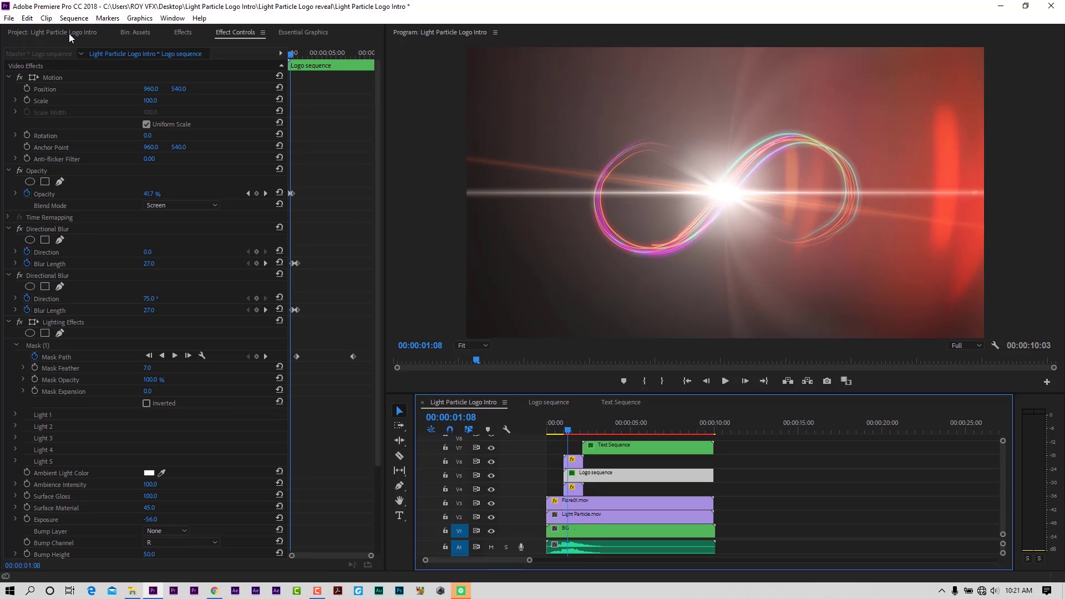
Import the knights-vector-sport-team-4 logo from the Logos folder into the project
click(69, 33)
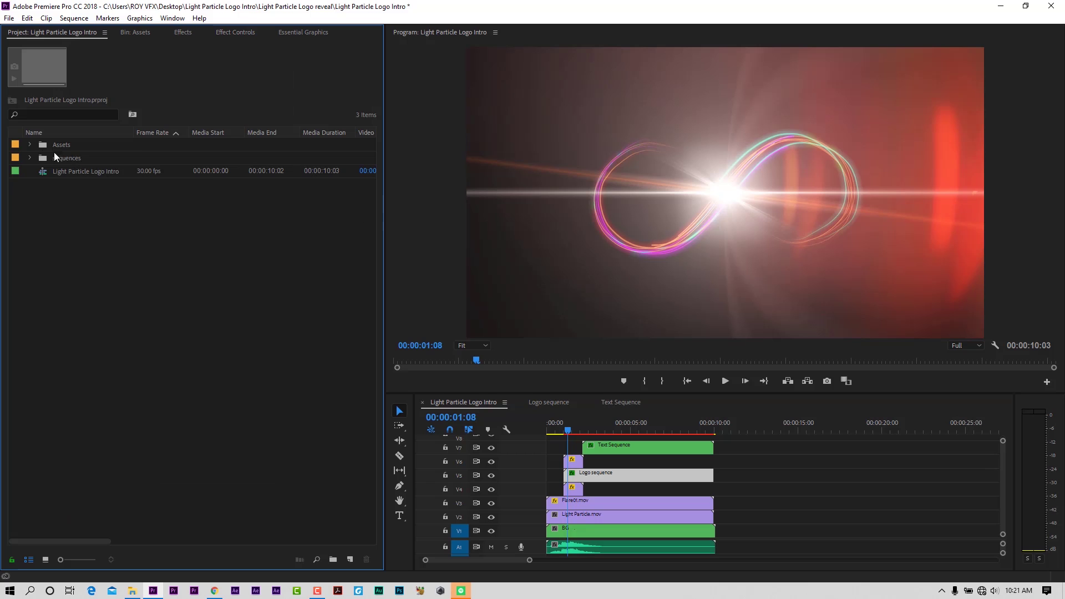
right_click(115, 292)
click(155, 369)
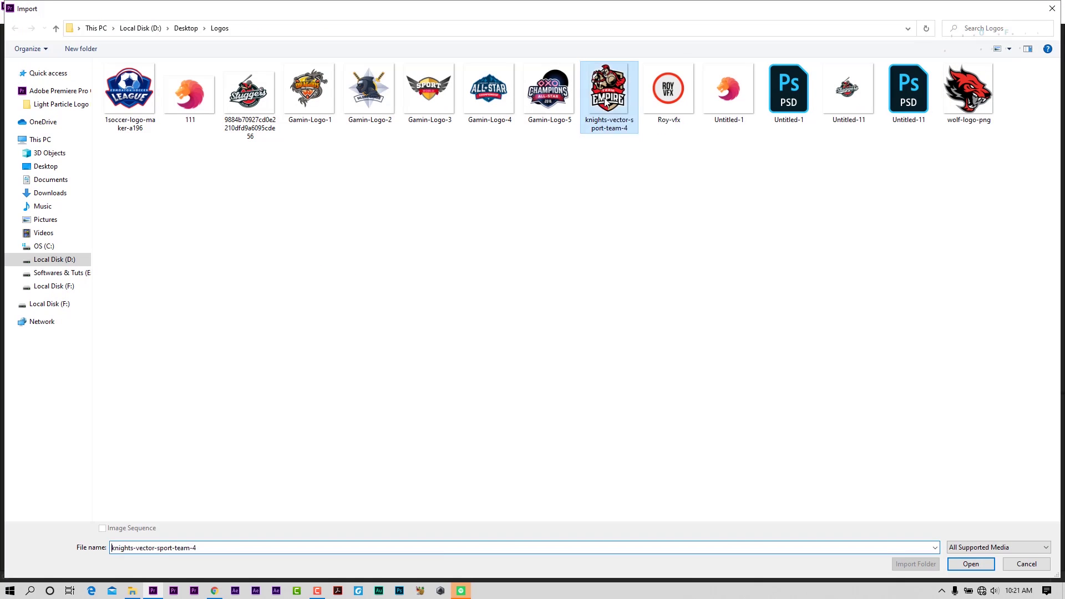
double_click(613, 131)
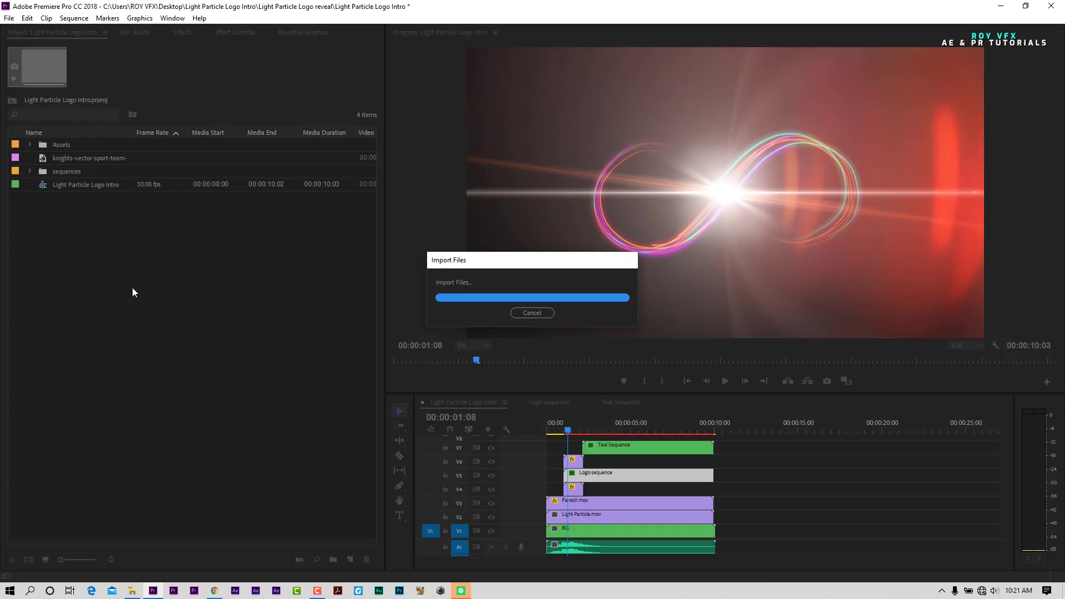
Place the soccer logo on track V2 of the Logo sequence and shrink it
click(541, 402)
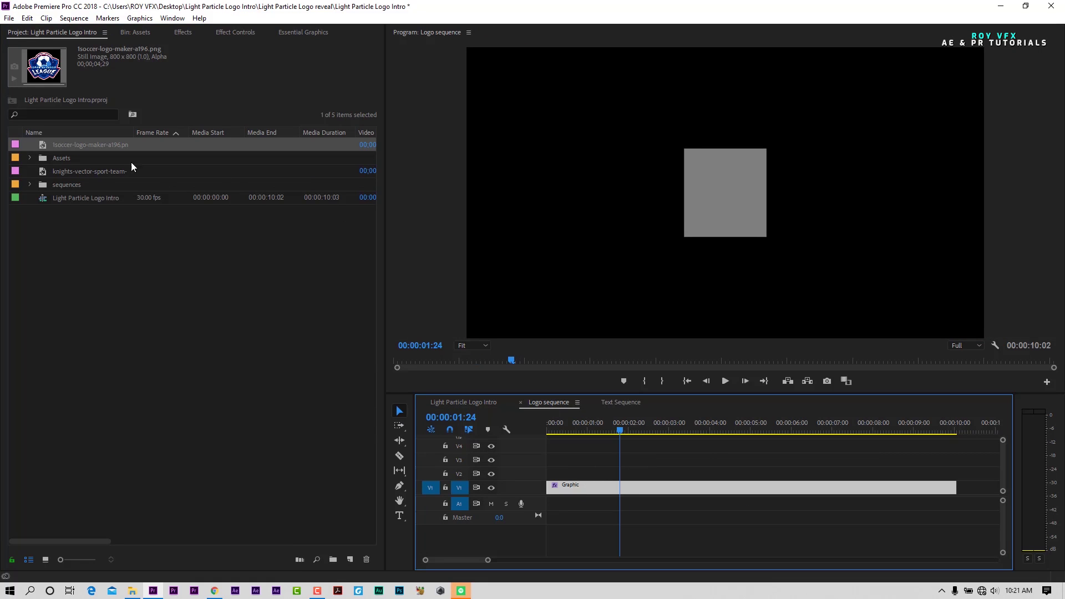
drag(67, 149, 956, 475)
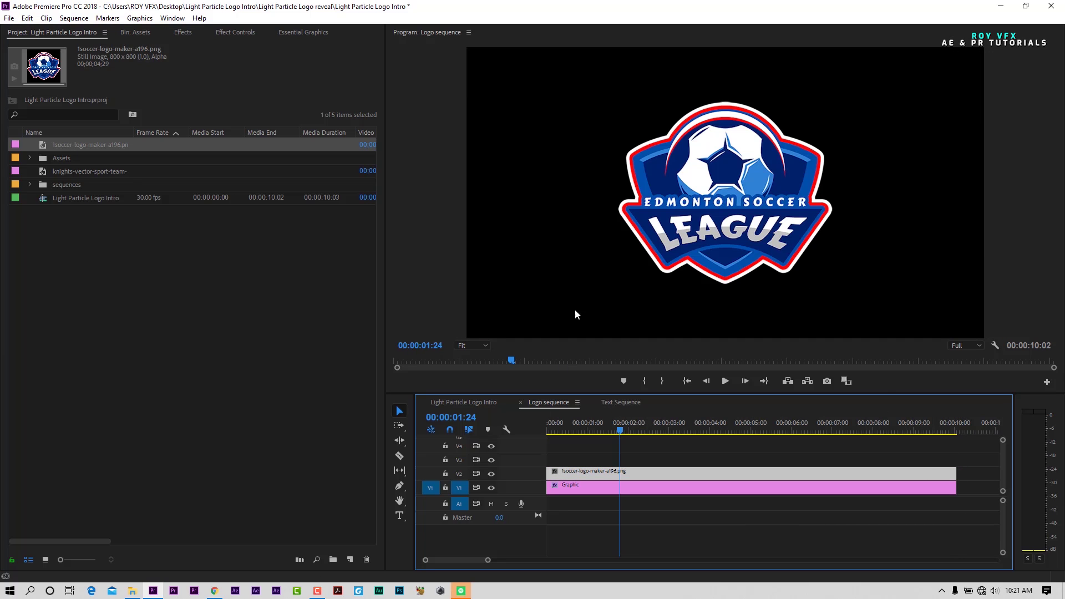
click(566, 473)
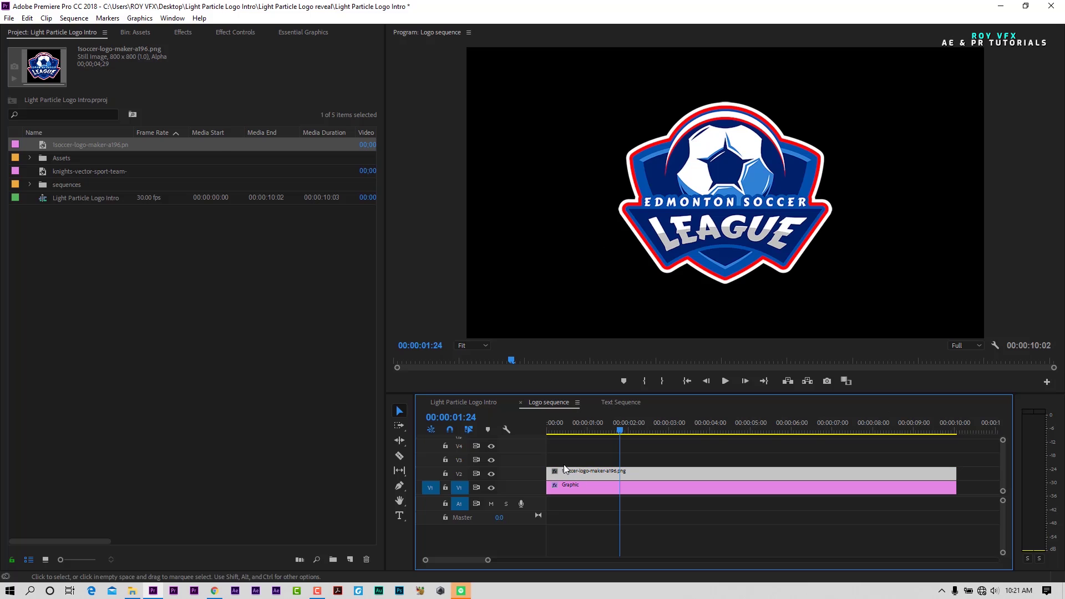
click(235, 32)
drag(149, 104, 121, 104)
View the monitor at 100%, set the logo Scale to 48 and hide the V1 placeholder
click(474, 344)
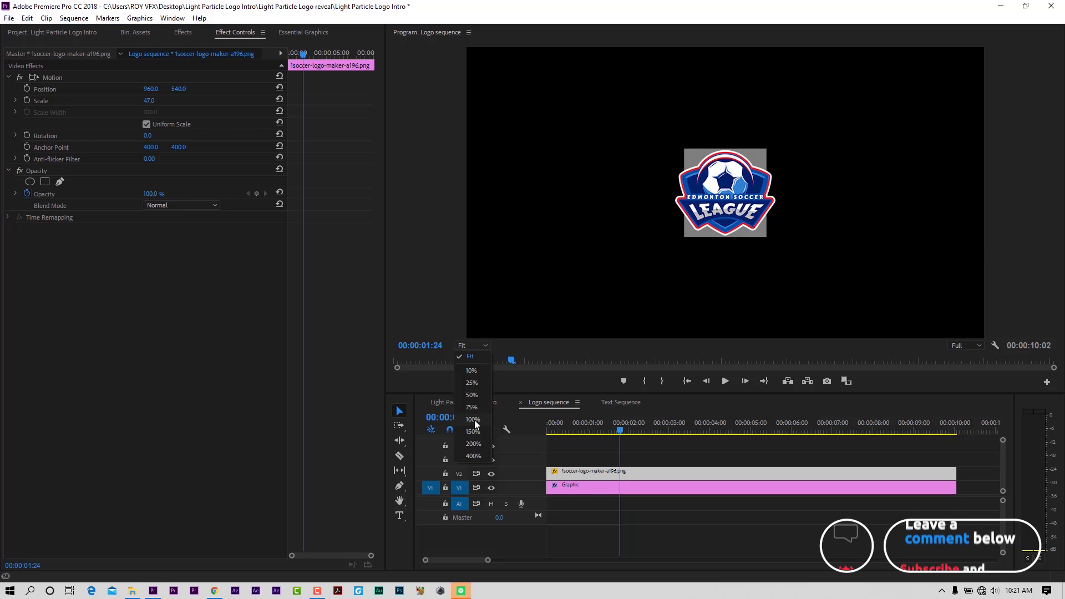
click(475, 421)
drag(148, 103, 150, 102)
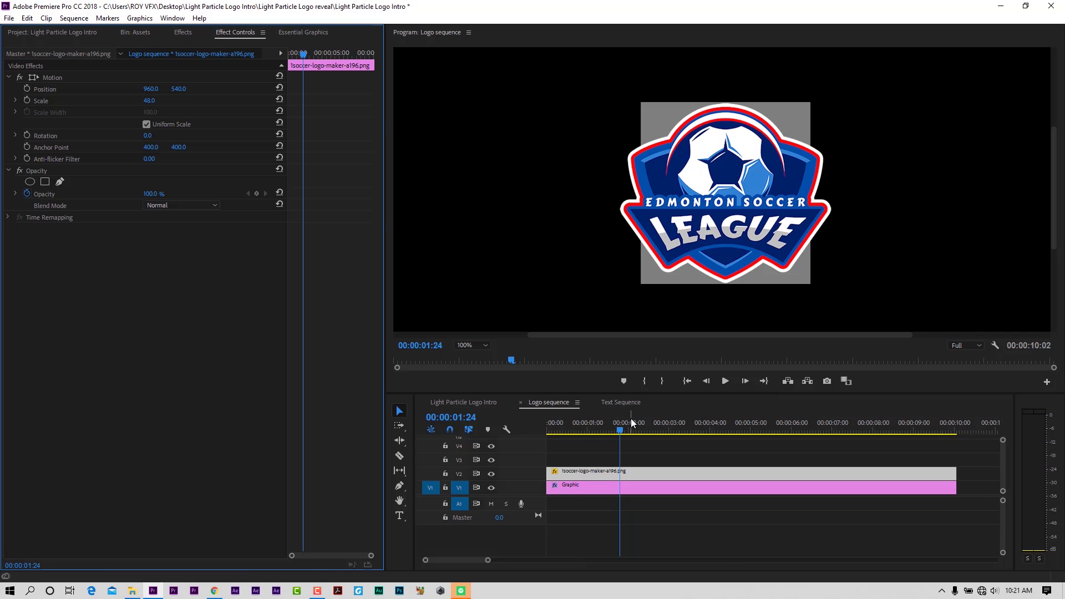
click(464, 404)
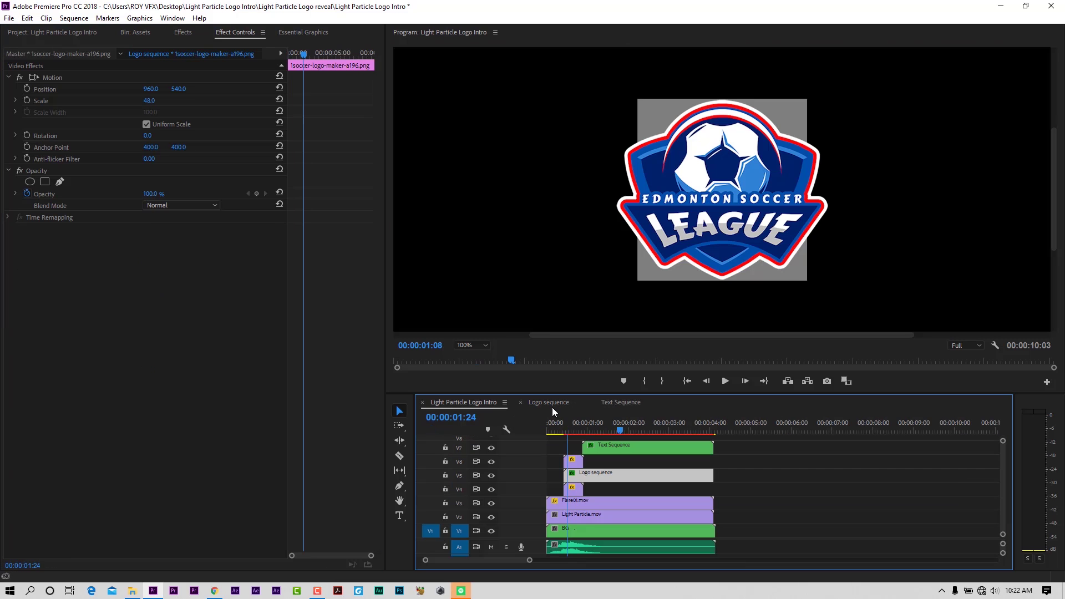
click(552, 407)
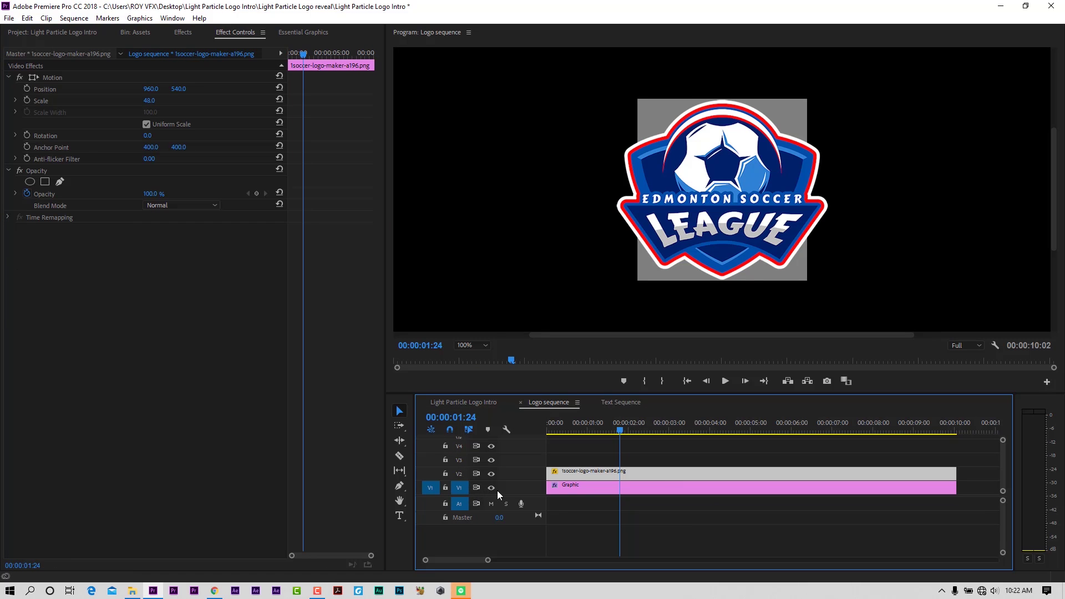
click(491, 488)
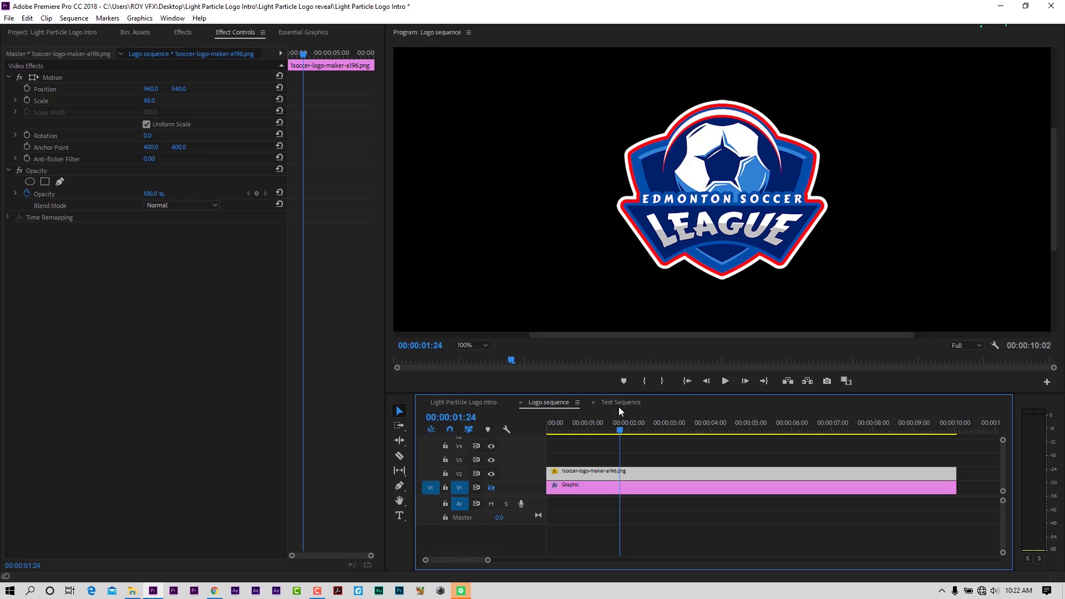
click(620, 407)
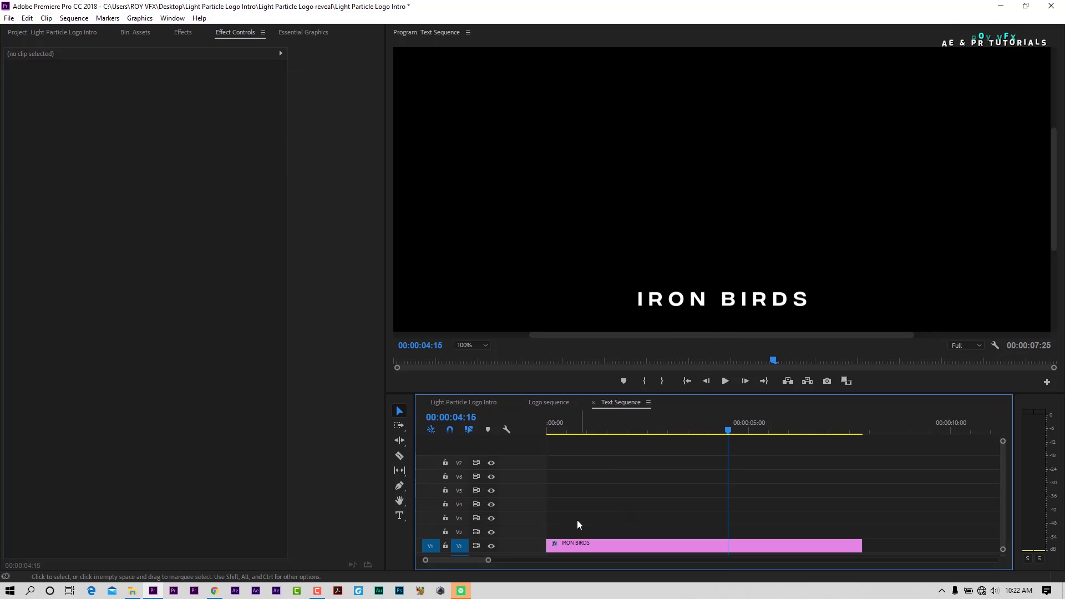
Replace the IRON BIRDS title text in Text Sequence with 'ADD TITLE HERE'
click(588, 548)
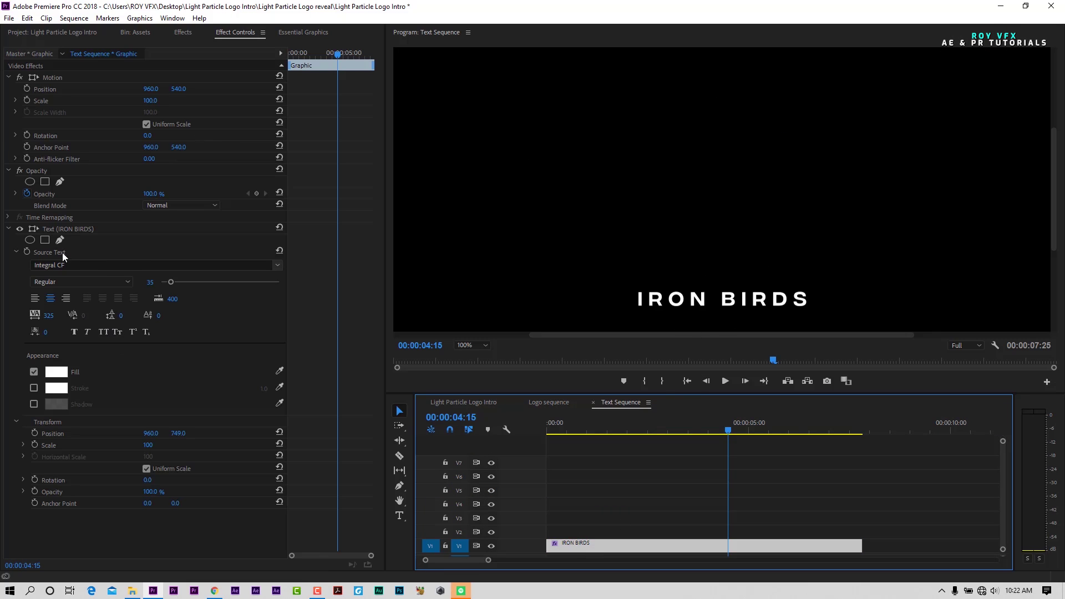
click(58, 230)
click(400, 516)
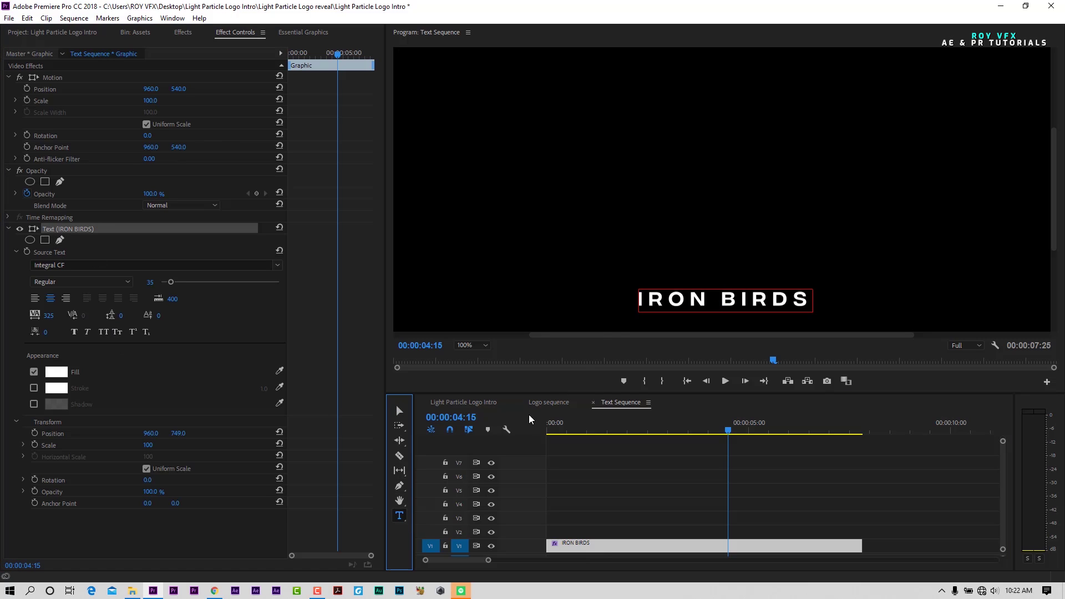
click(640, 300)
drag(641, 301, 812, 291)
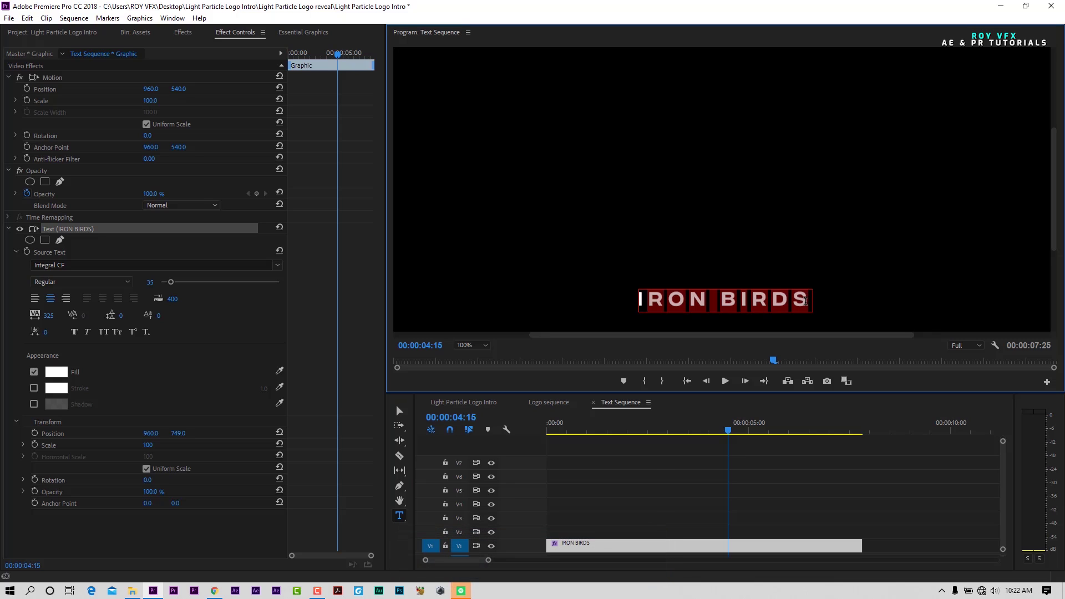
key(BackSpace)
text(ADD T)
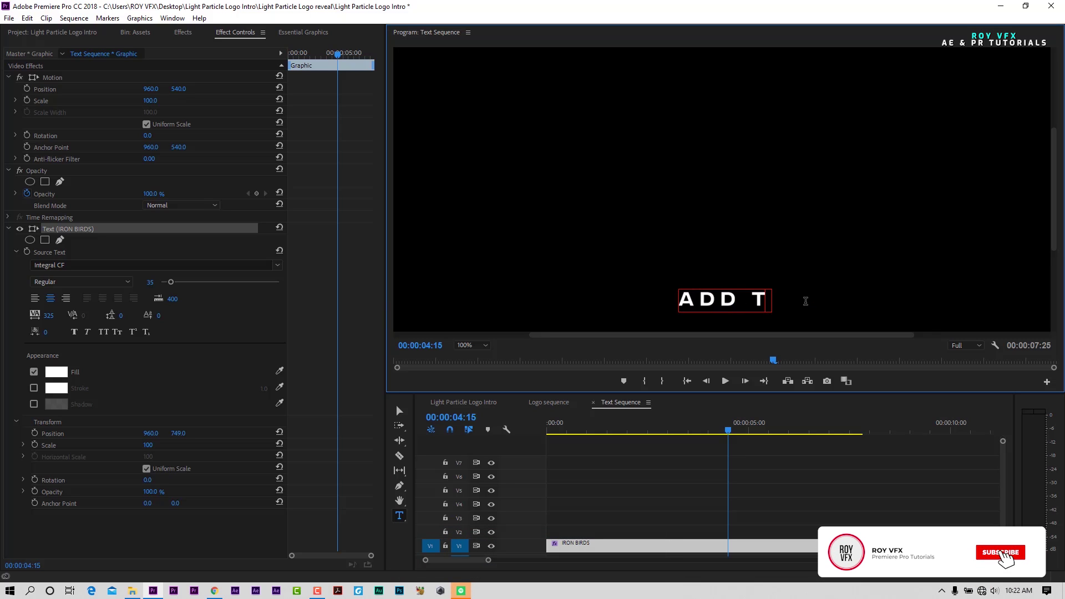
text(ITLE HERE)
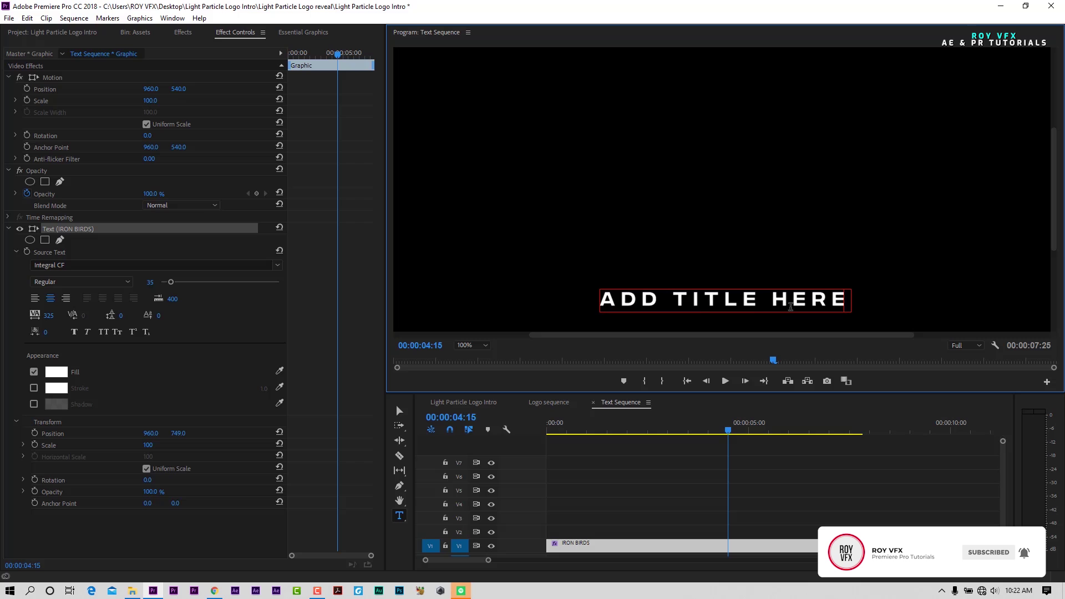
click(488, 403)
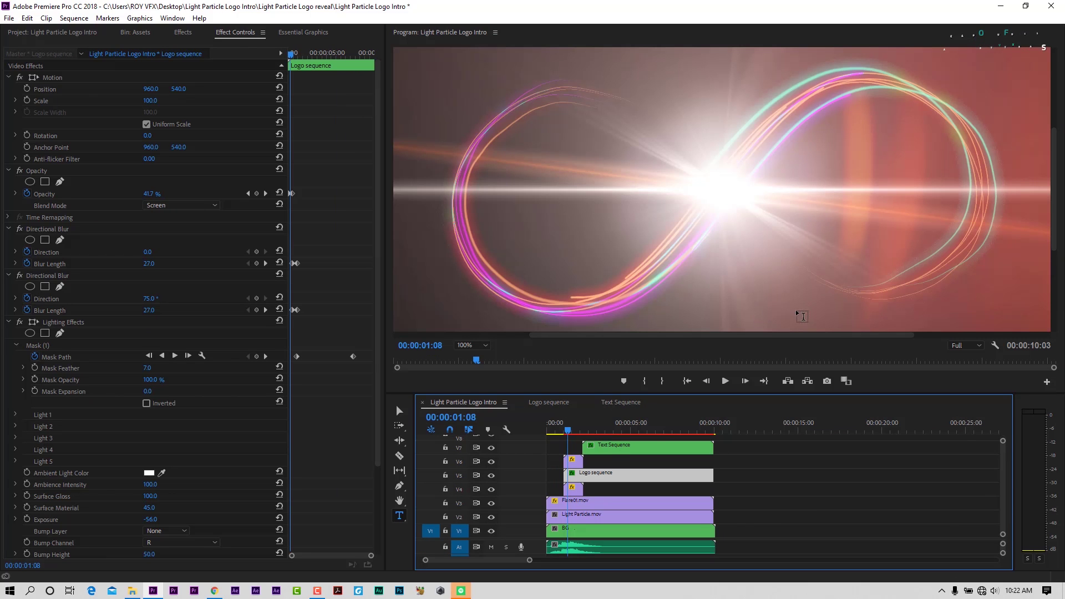
Play the intro preview and set the Program monitor zoom to Fit
key(space)
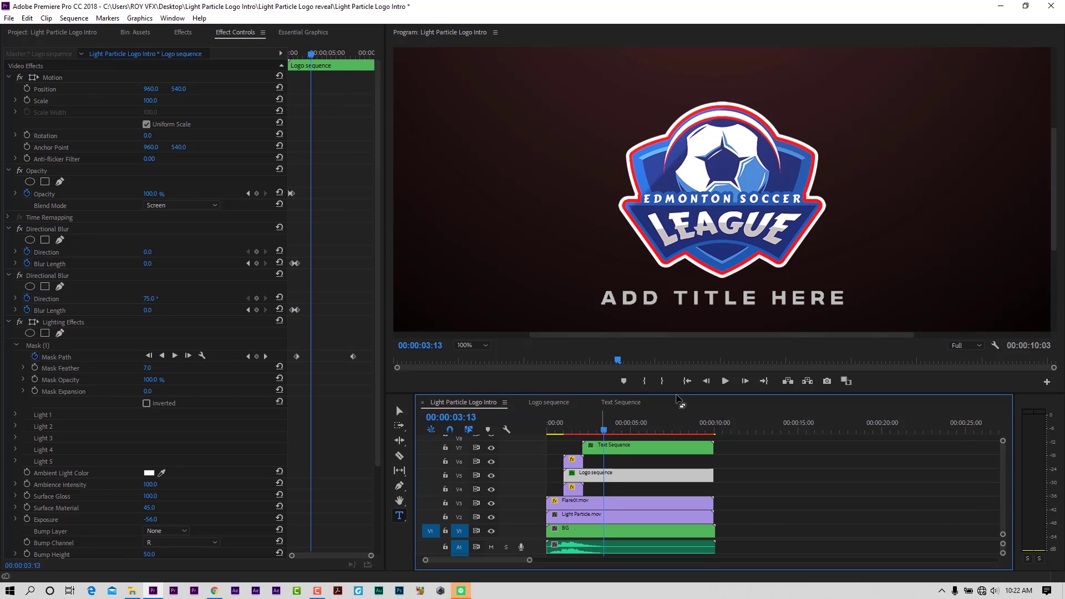
scroll(1053, 197, down, 3)
click(480, 345)
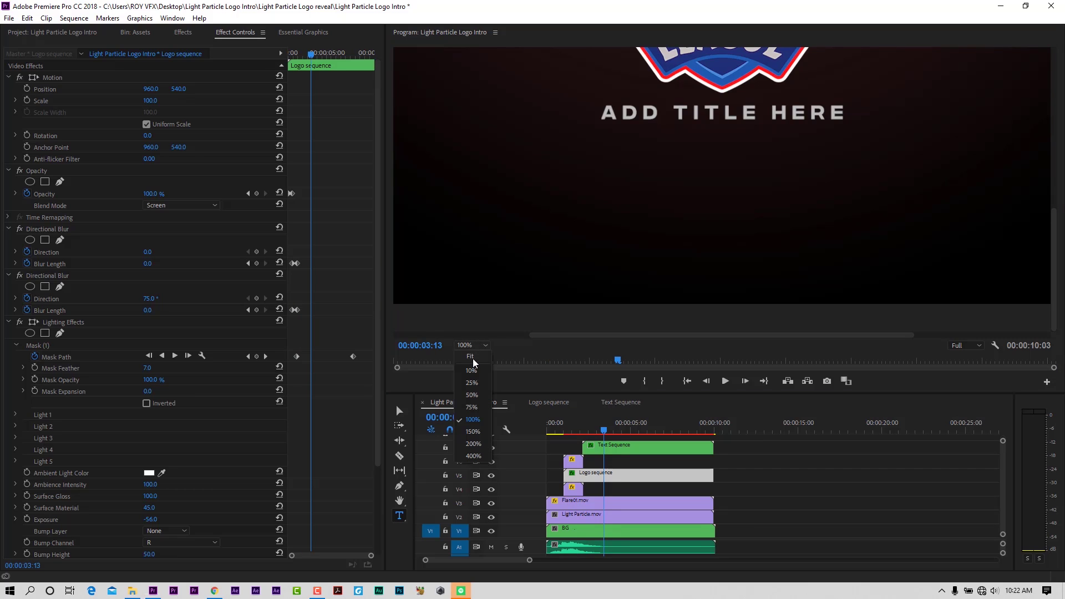
click(474, 363)
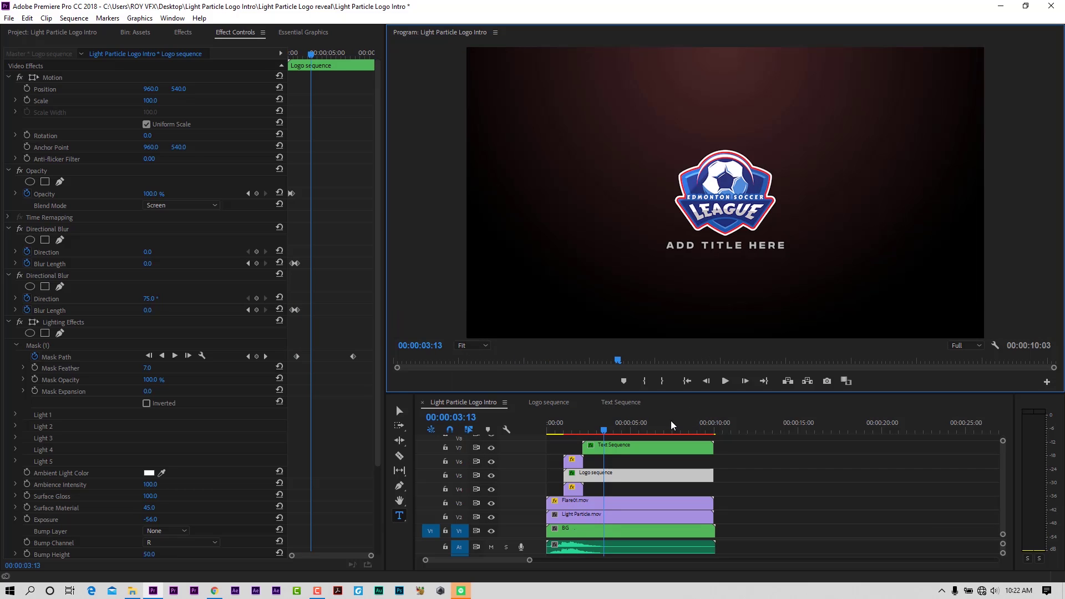
Reduce the soccer logo's Scale in the Logo sequence from 48 to 40
click(555, 405)
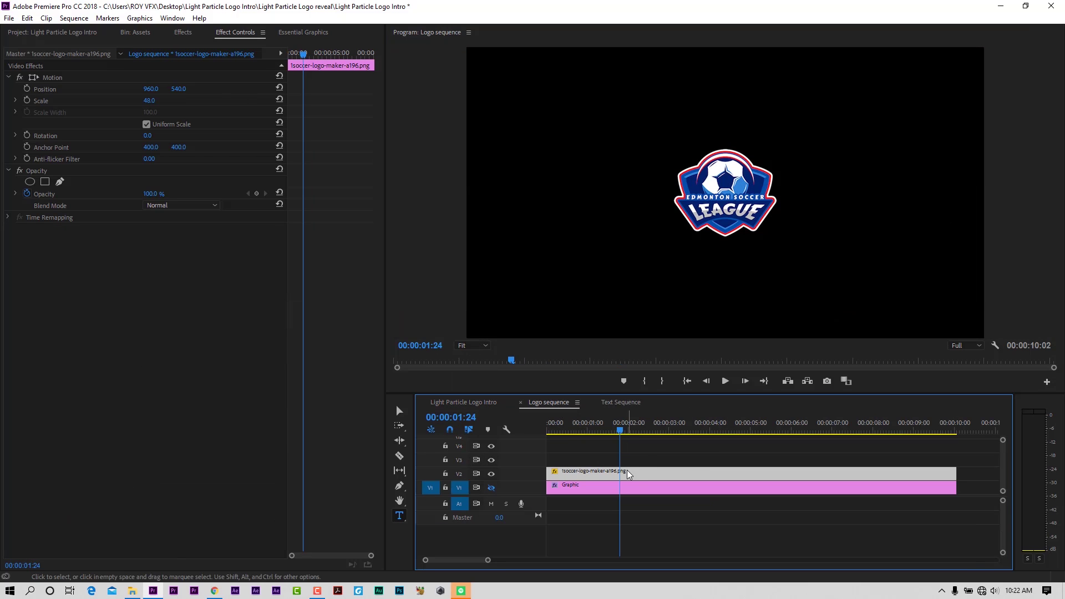
click(147, 108)
drag(148, 100, 140, 100)
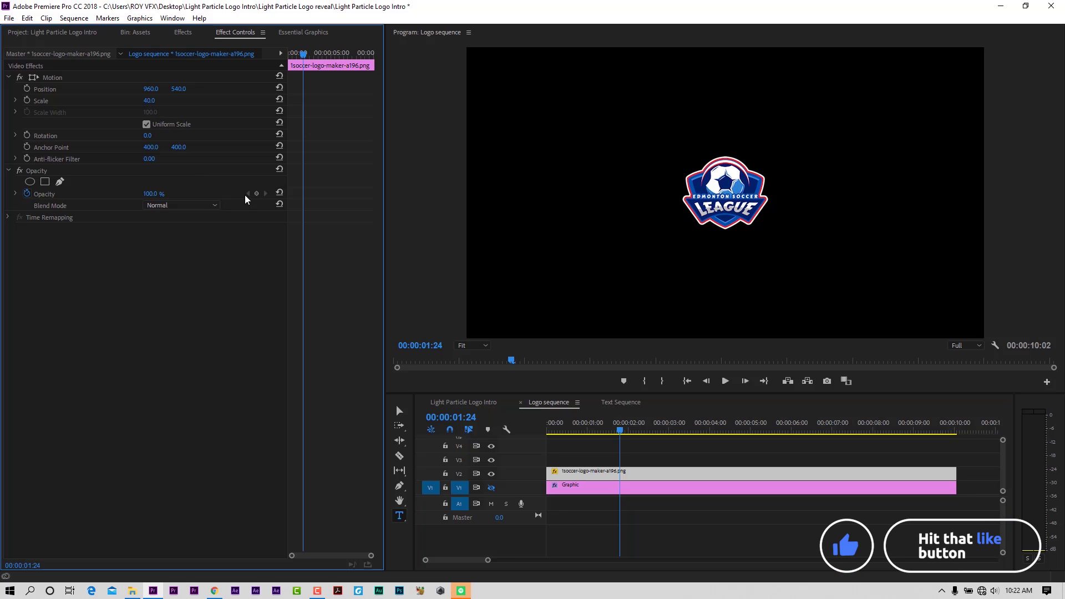
click(468, 408)
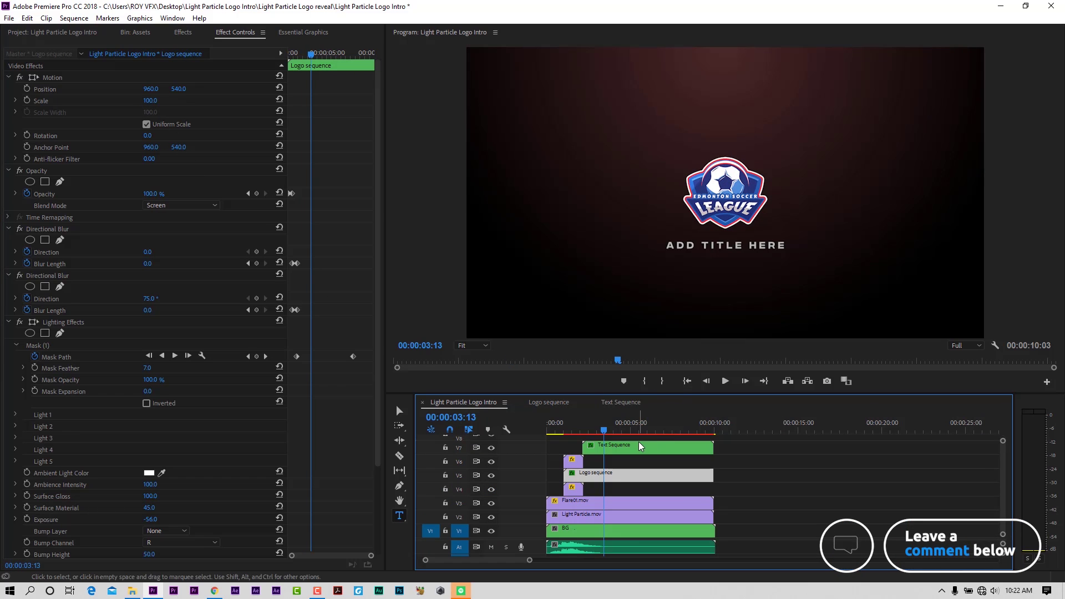
click(621, 403)
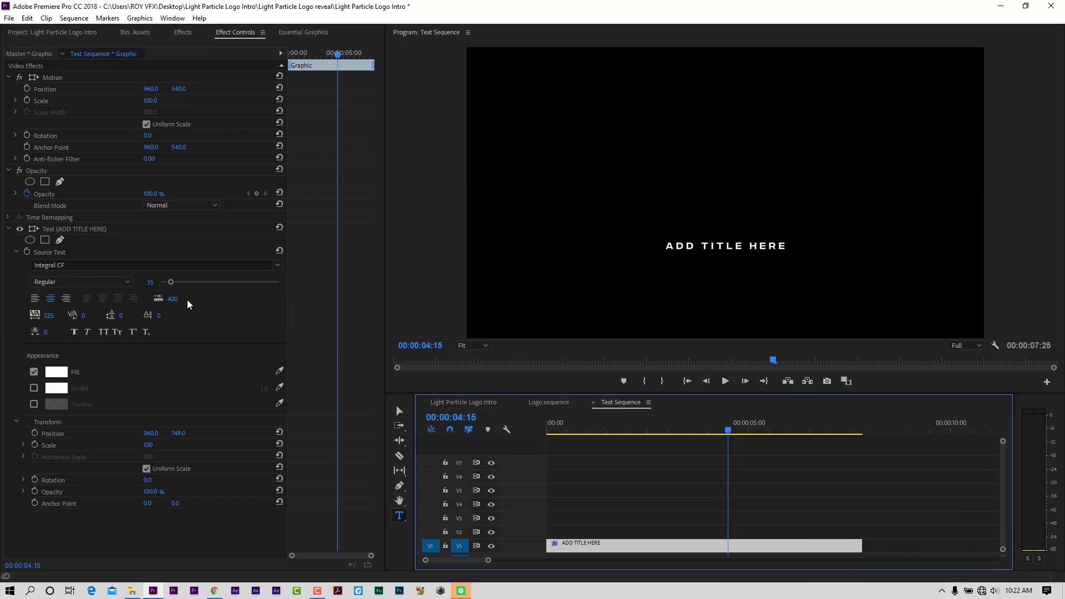
Lower the ADD TITLE HERE font size from 35 to 33 and preview it in the main sequence
click(163, 279)
drag(172, 288, 172, 284)
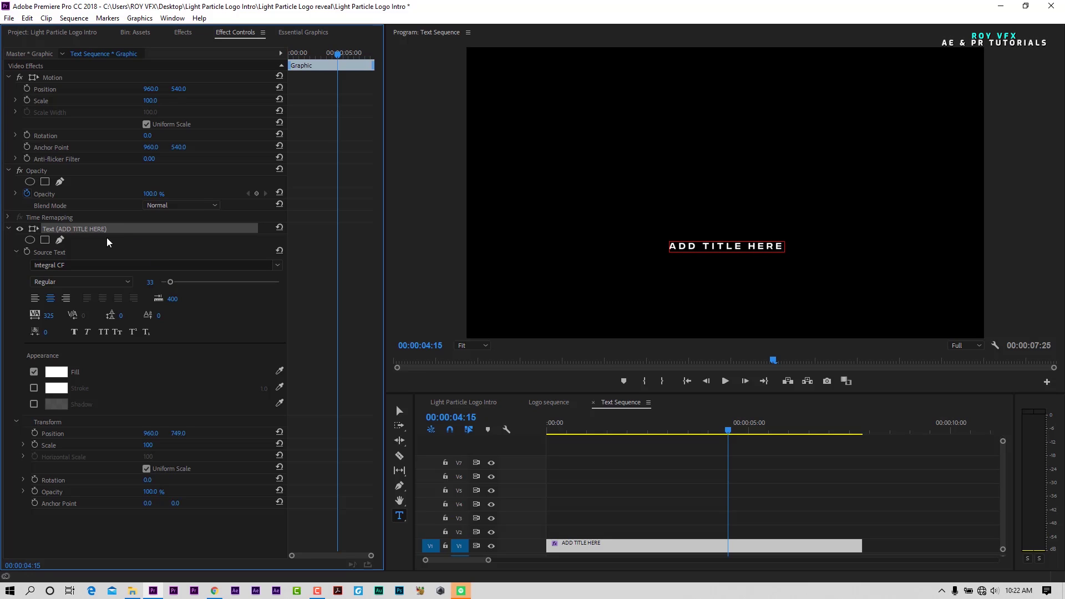
click(302, 34)
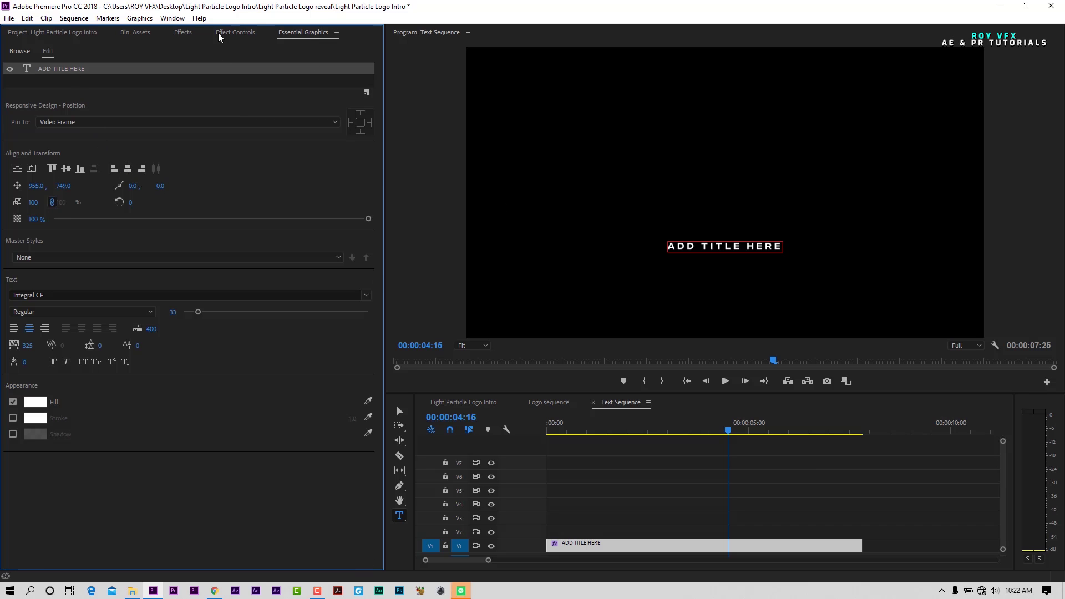
click(478, 406)
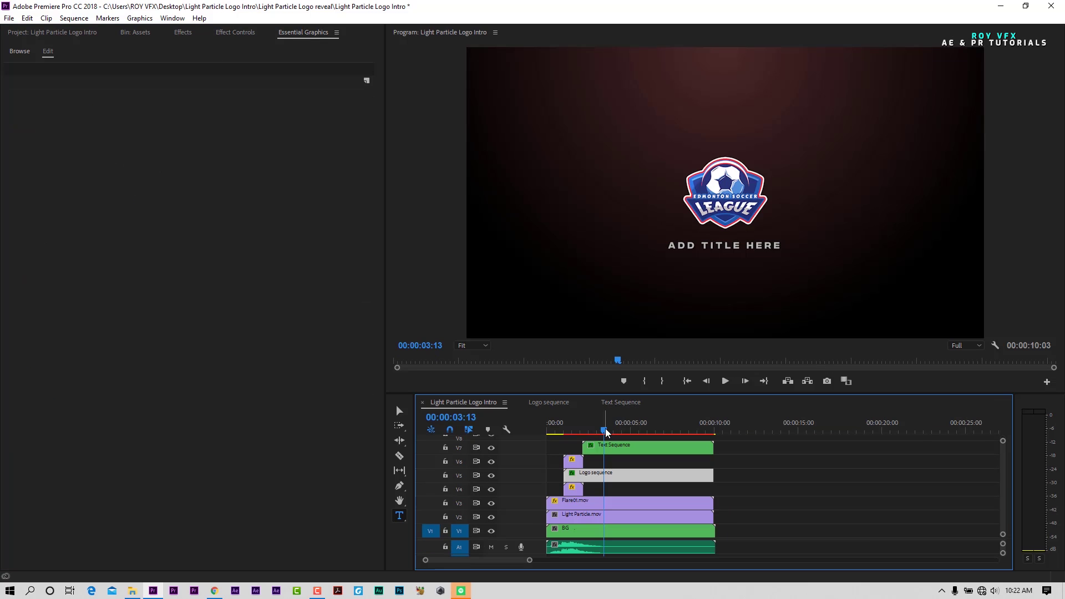
drag(604, 431, 644, 480)
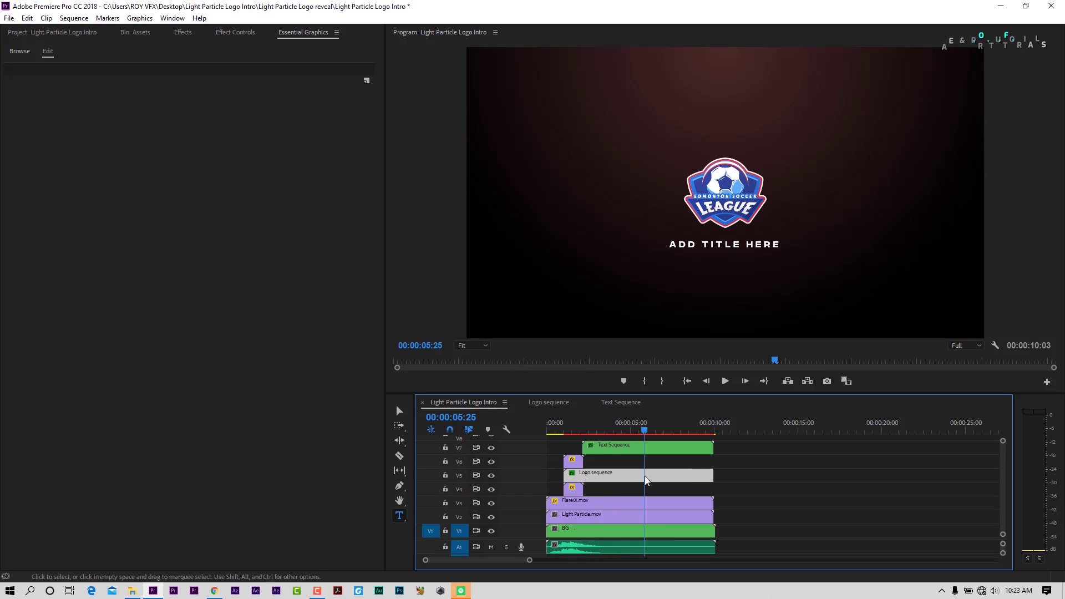
Give the ADD TITLE HERE text a fully saturated bright blue fill
click(627, 404)
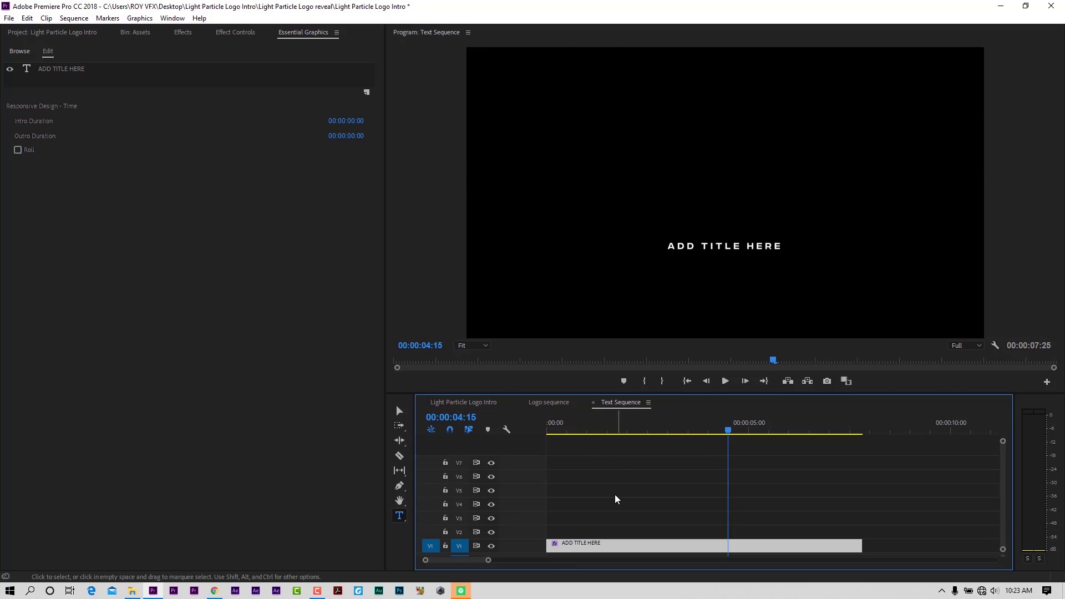
click(73, 70)
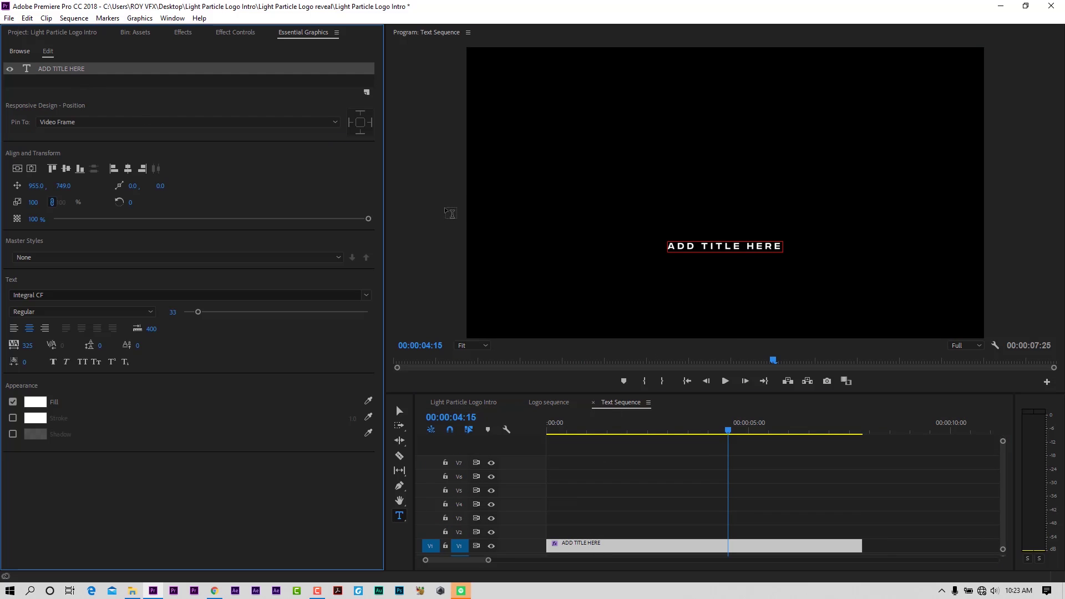
click(36, 403)
click(563, 326)
drag(528, 326, 574, 400)
click(655, 237)
click(465, 403)
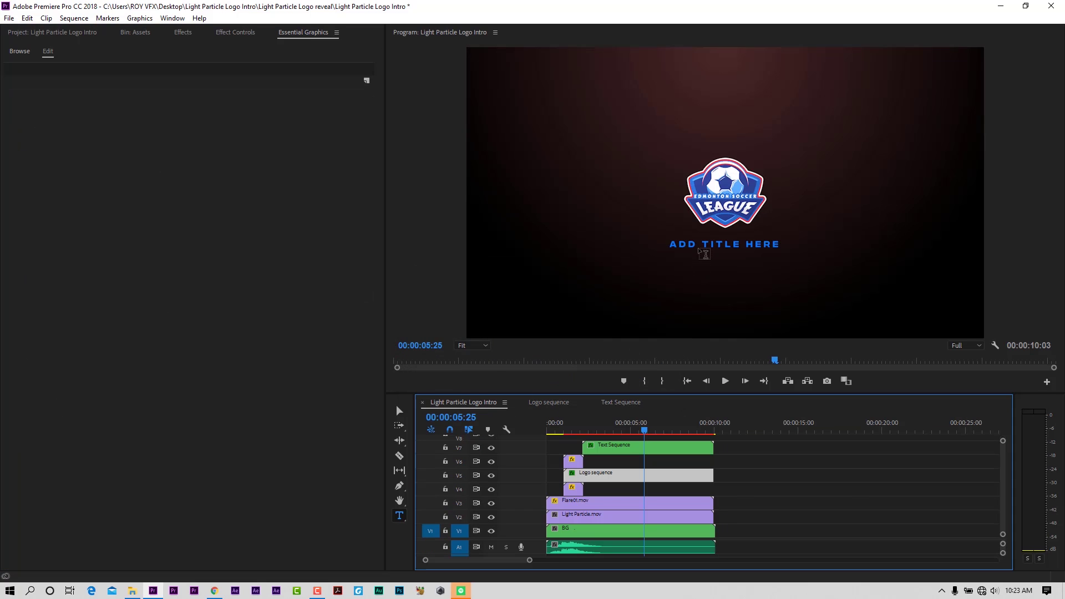
drag(647, 426, 676, 442)
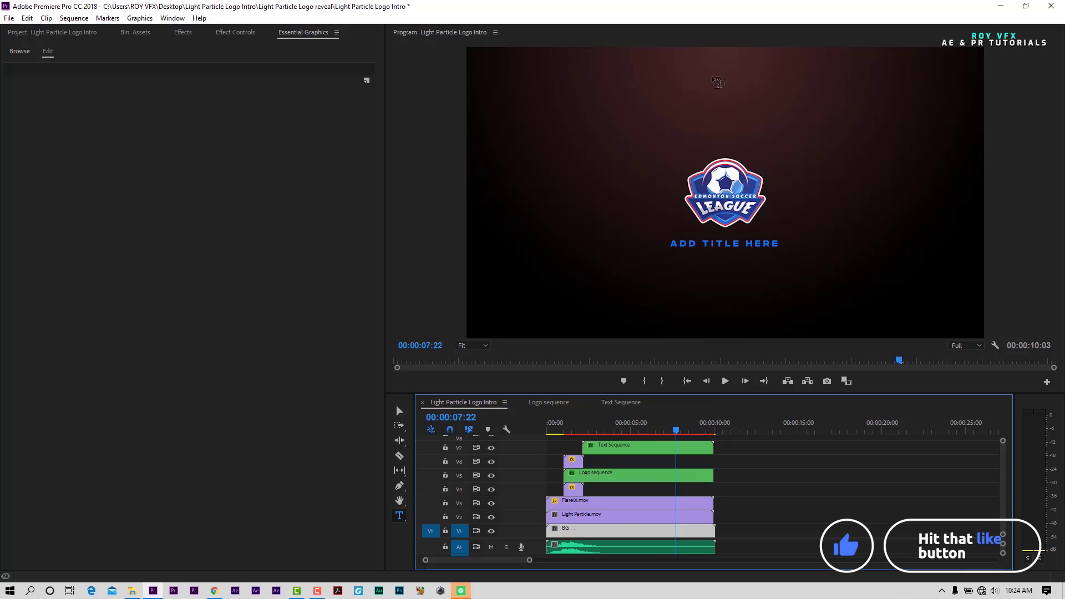
Open the BG nested sequence and select its Color Matte's Ramp effect
click(566, 533)
double_click(566, 533)
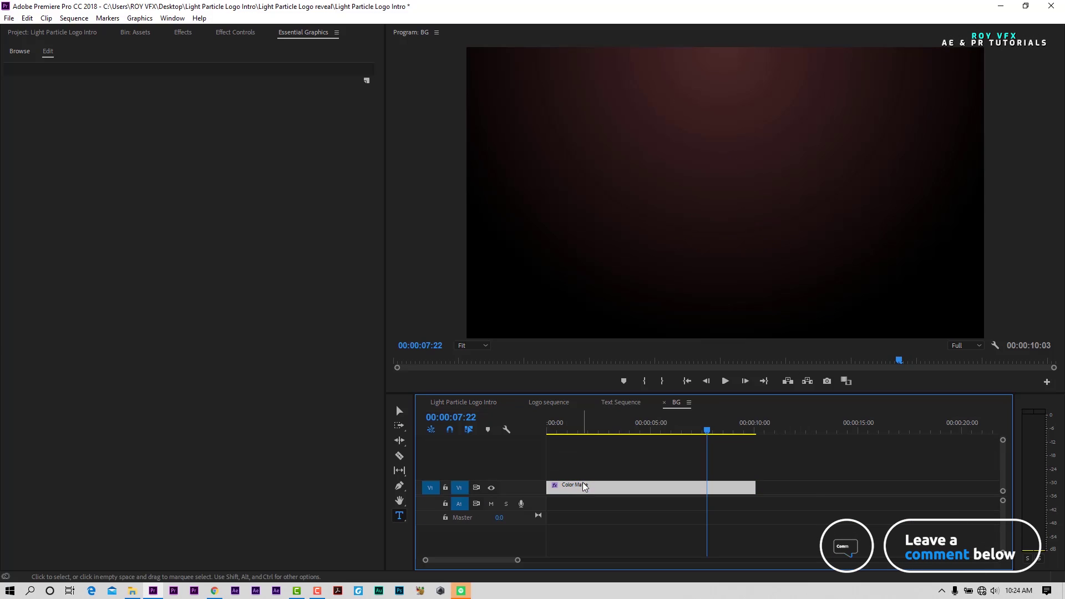
drag(707, 432, 593, 442)
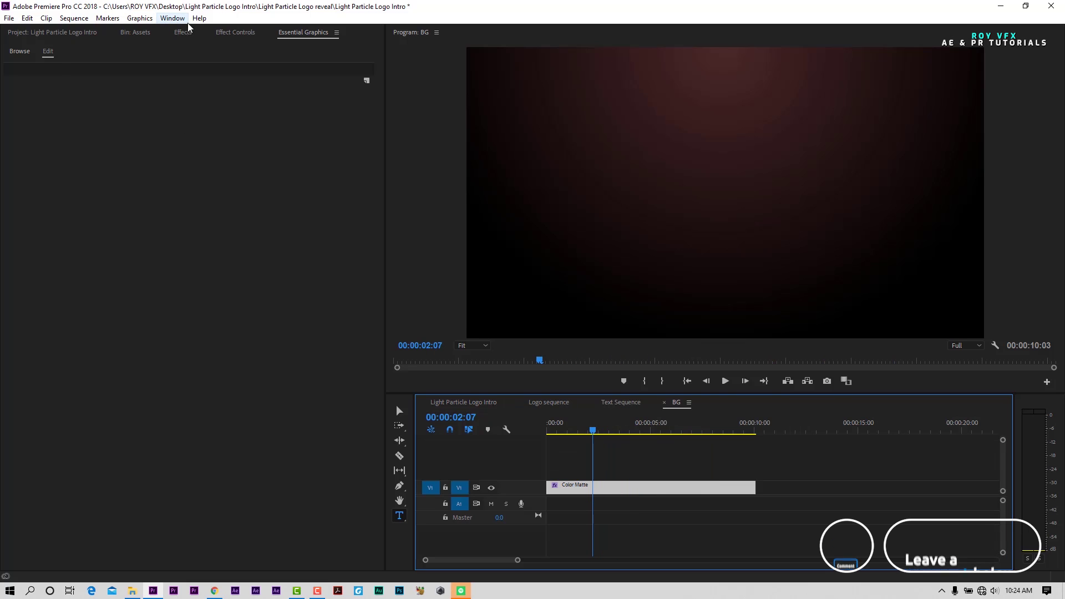
click(234, 32)
click(49, 229)
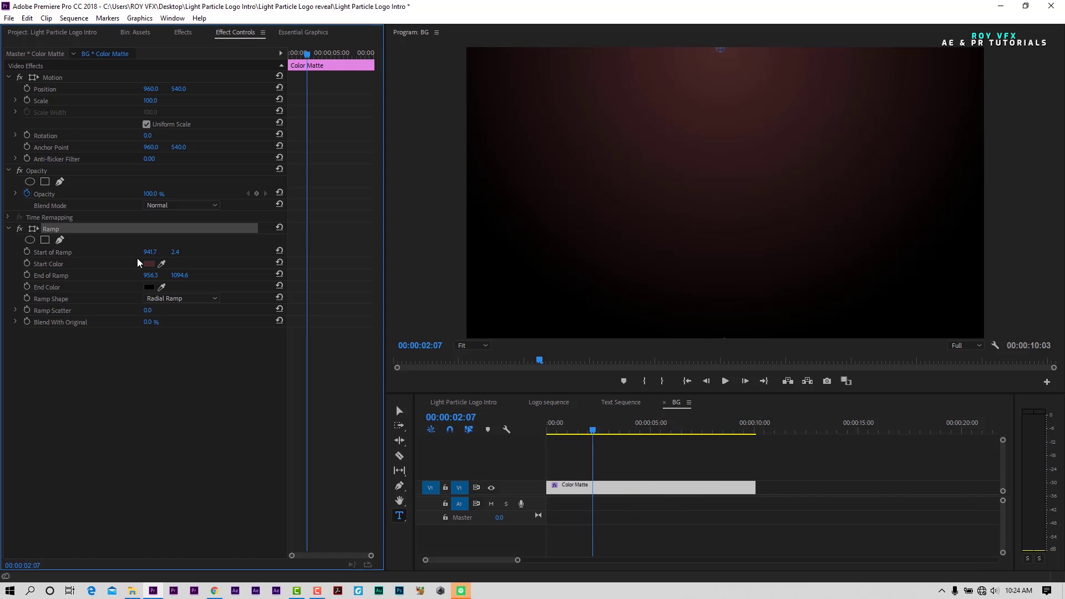
Set the Ramp Start Color to purple (4D396E) and play the intro to check it
click(150, 265)
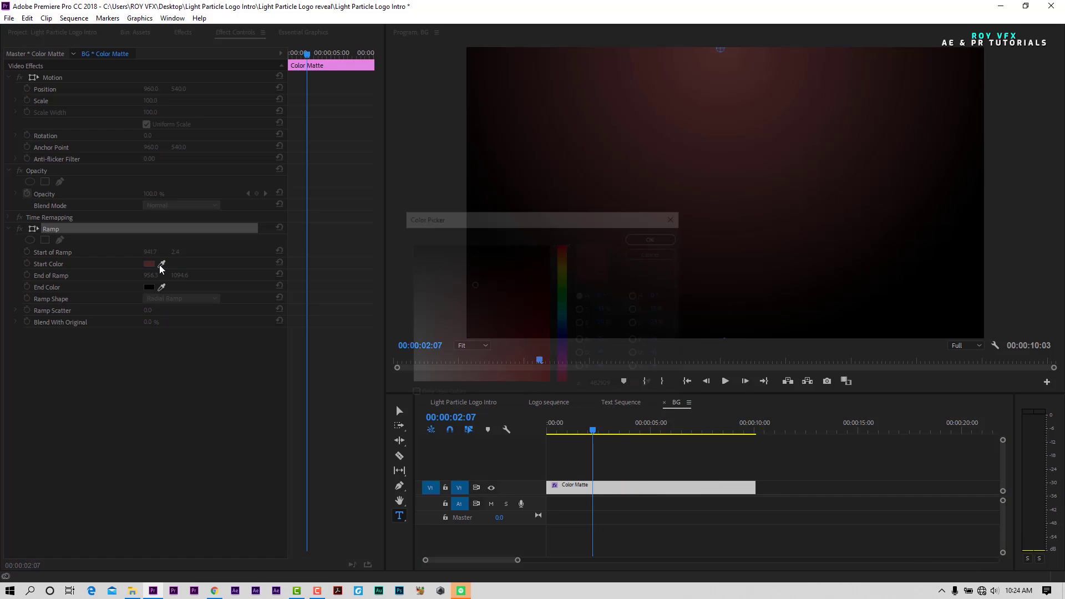
click(563, 327)
drag(473, 283, 476, 298)
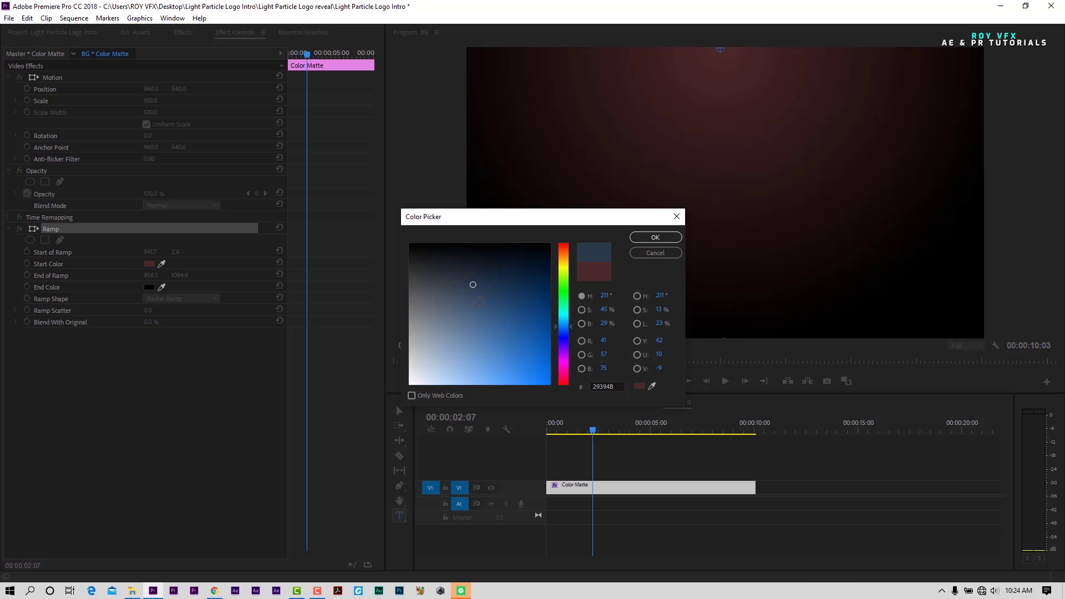
click(563, 347)
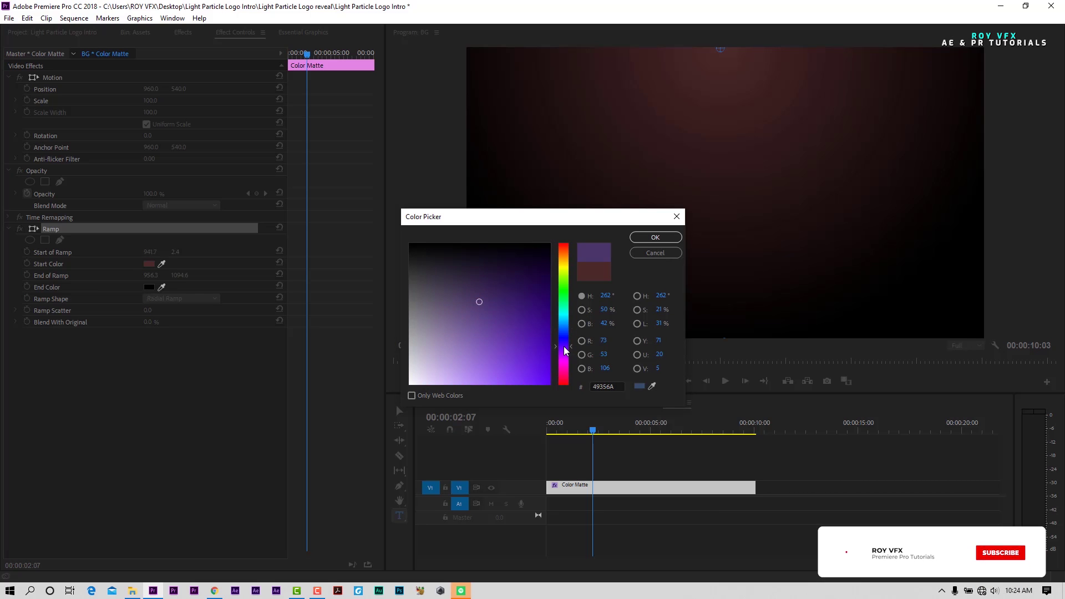
click(658, 238)
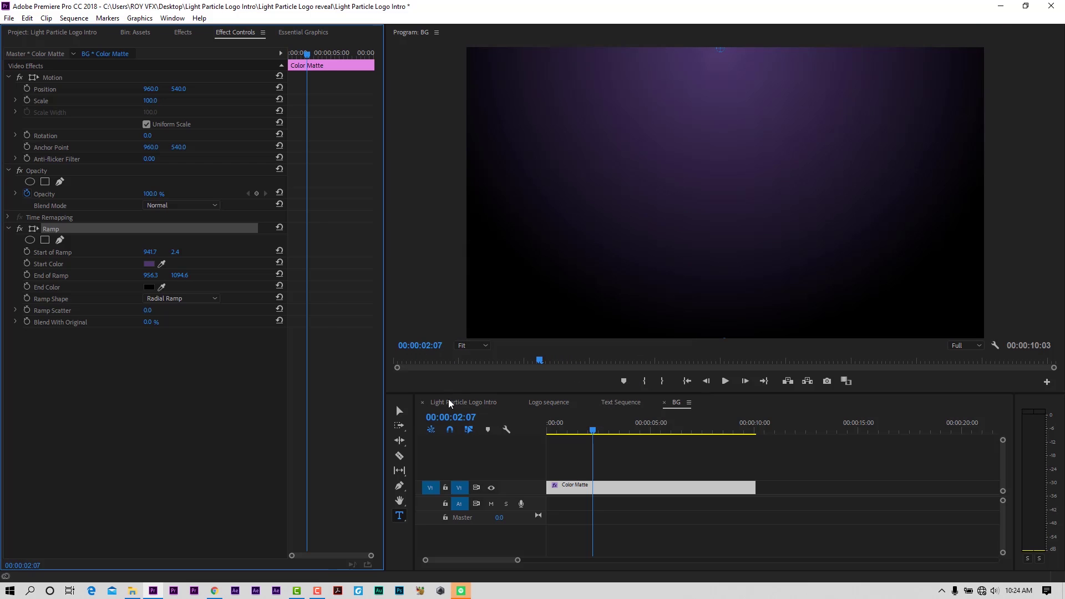
drag(638, 432, 595, 451)
key(space)
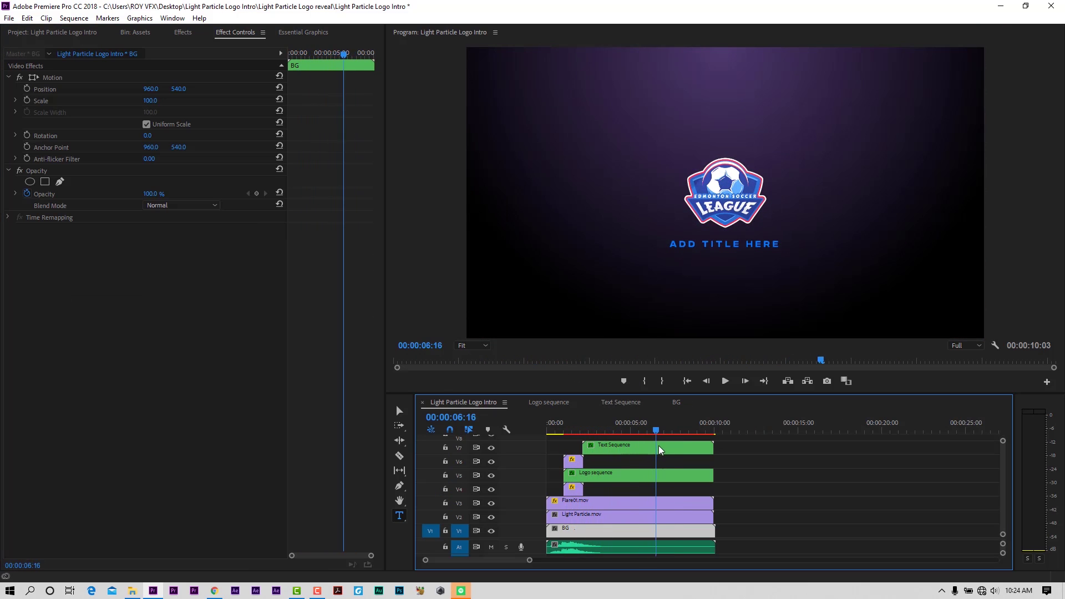